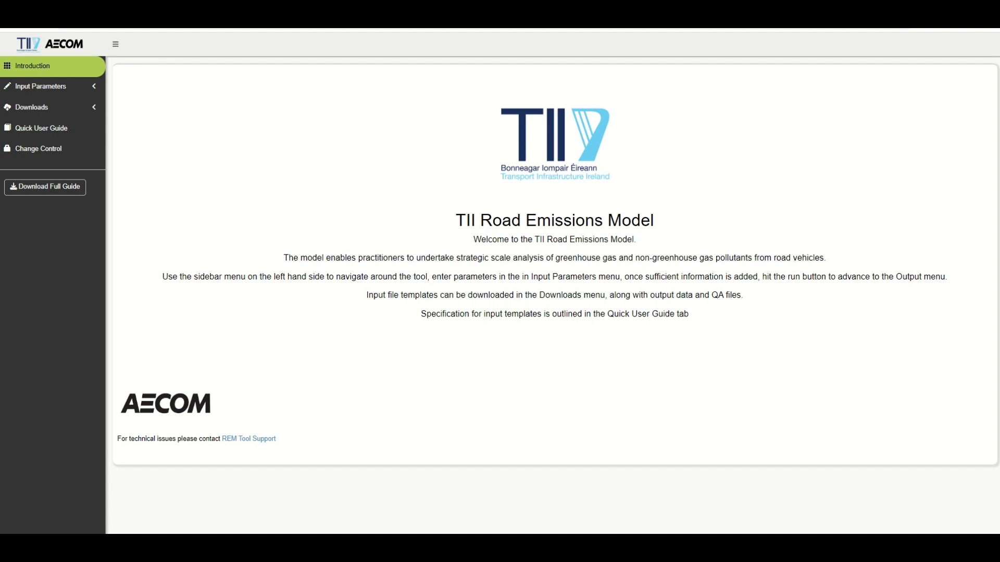
Open the emissions input parameters and select NOx, PM10 and PM2.5 as the pollutants.
{"action": "left_click", "coordinate": [52, 86]}
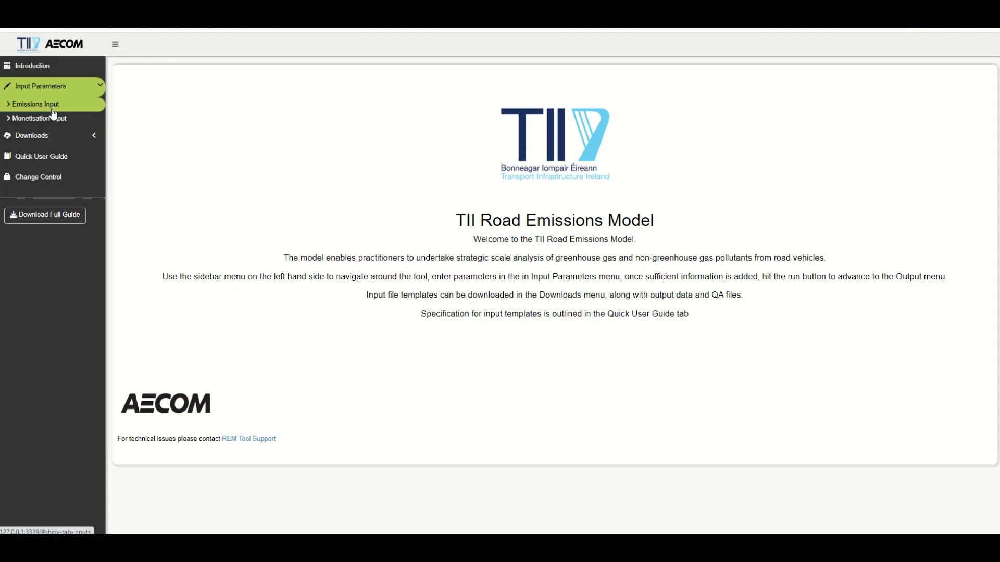
{"action": "left_click", "coordinate": [53, 112]}
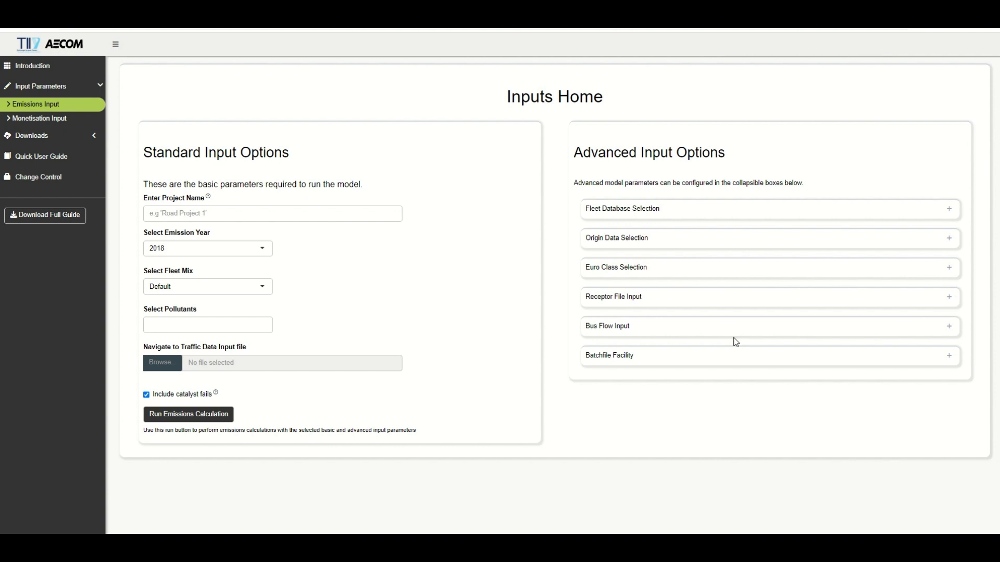
{"action": "left_click", "coordinate": [187, 324]}
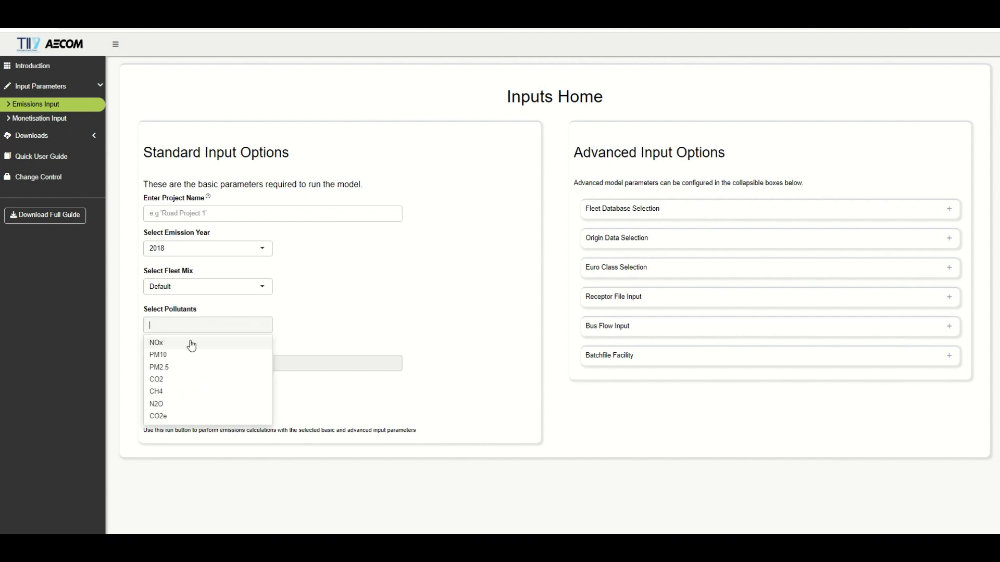
{"action": "left_click", "coordinate": [192, 344]}
{"action": "left_click", "coordinate": [191, 345]}
{"action": "left_click", "coordinate": [192, 344]}
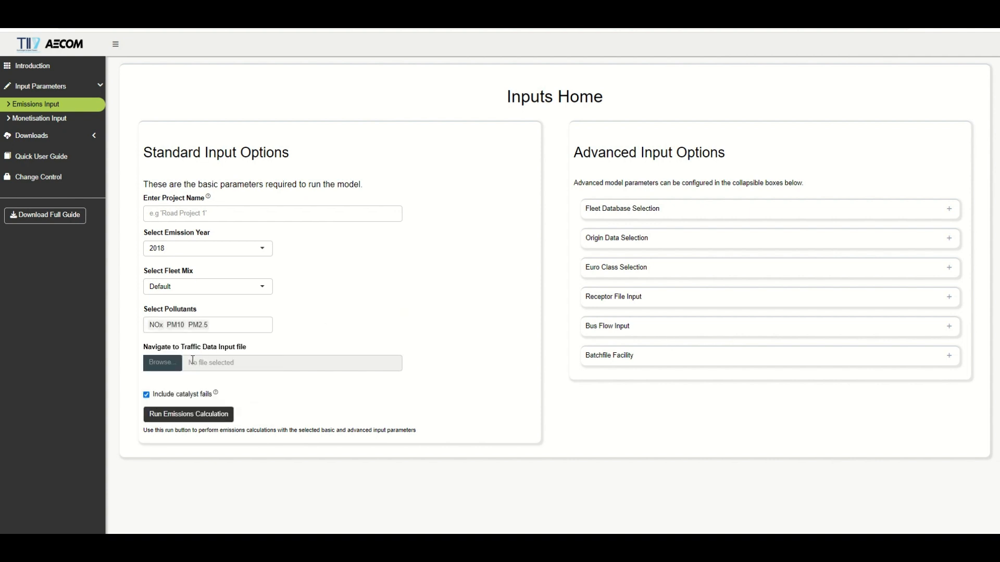
Load Example_Traffic_Input.csv as the traffic data input file and run the emissions calculation.
{"action": "left_click", "coordinate": [171, 366]}
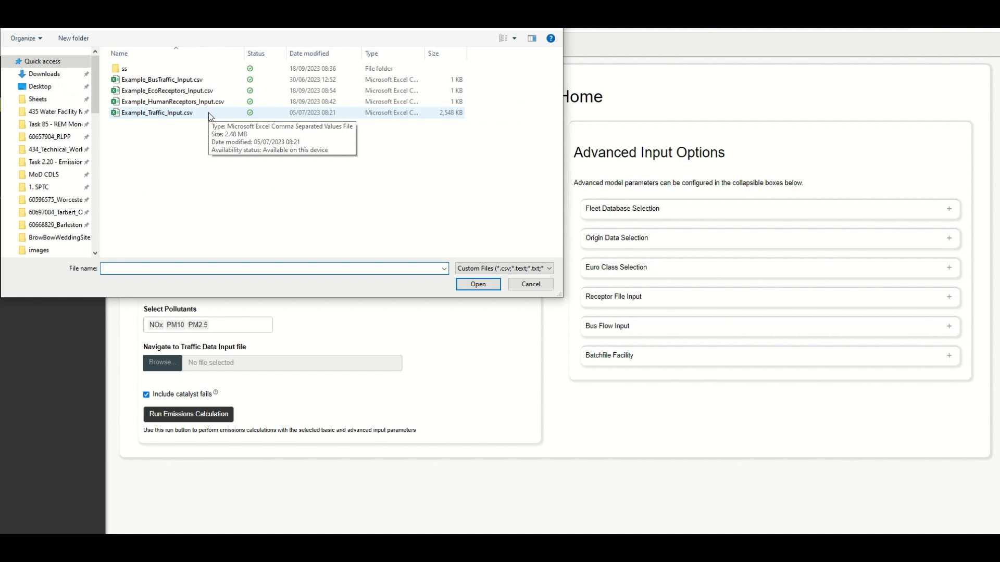
{"action": "double_click", "coordinate": [156, 113]}
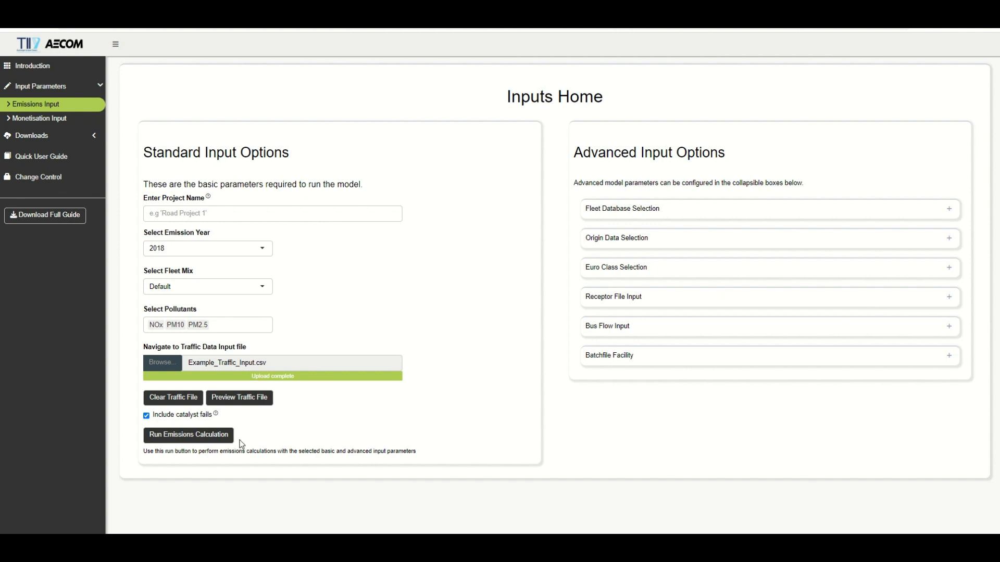
{"action": "left_click", "coordinate": [222, 440]}
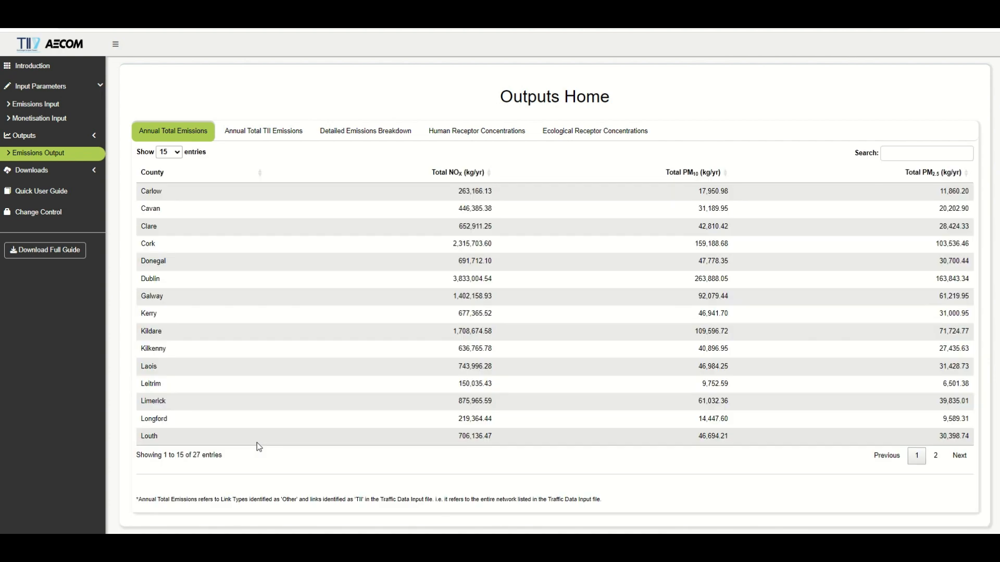
Review the annual TII totals, the detailed emissions breakdown, and the human and ecological receptor concentration outputs.
{"action": "left_click", "coordinate": [284, 139]}
{"action": "left_click", "coordinate": [382, 135]}
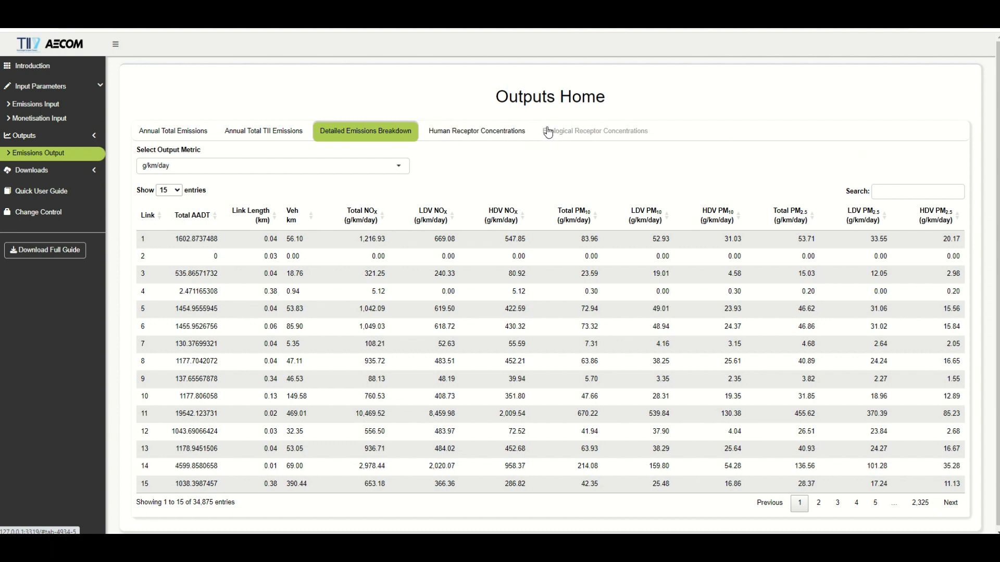
{"action": "left_click", "coordinate": [517, 135]}
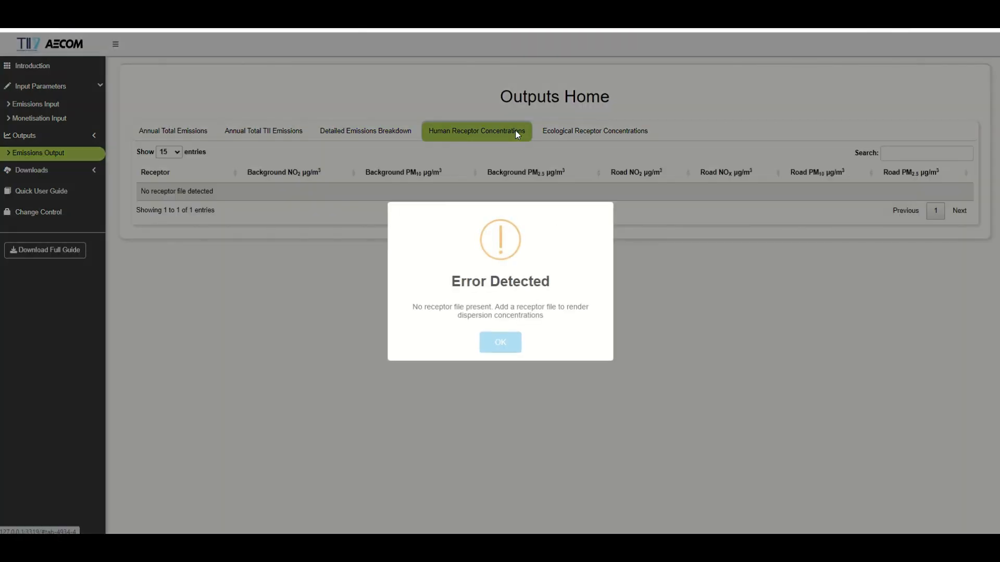
{"action": "left_click", "coordinate": [514, 373]}
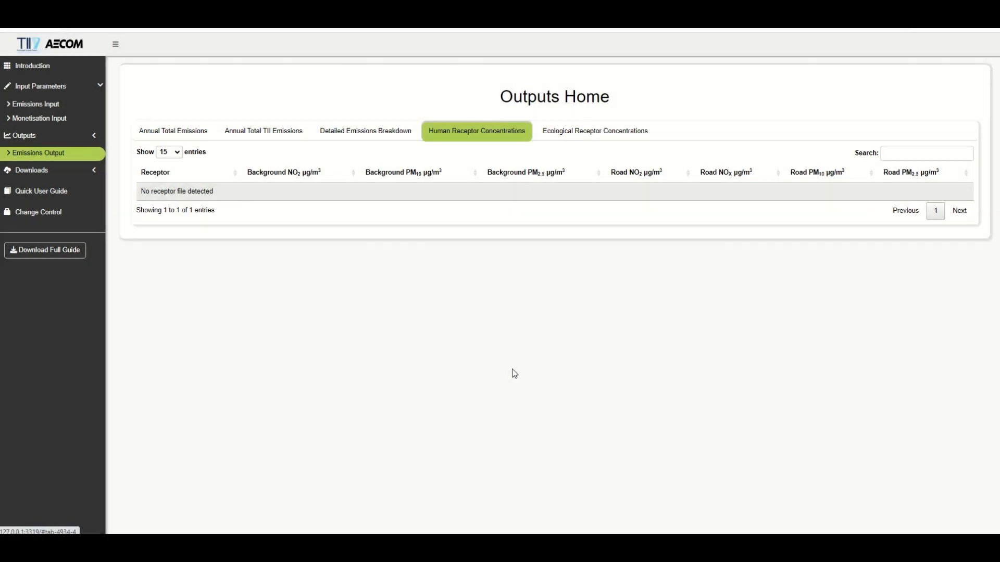
{"action": "left_click", "coordinate": [581, 130]}
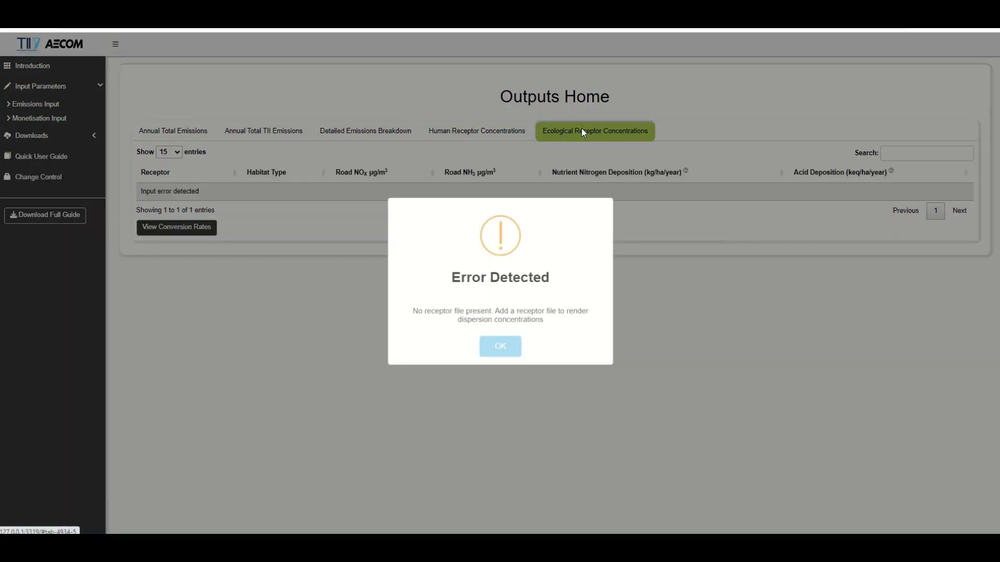
{"action": "left_click", "coordinate": [500, 347]}
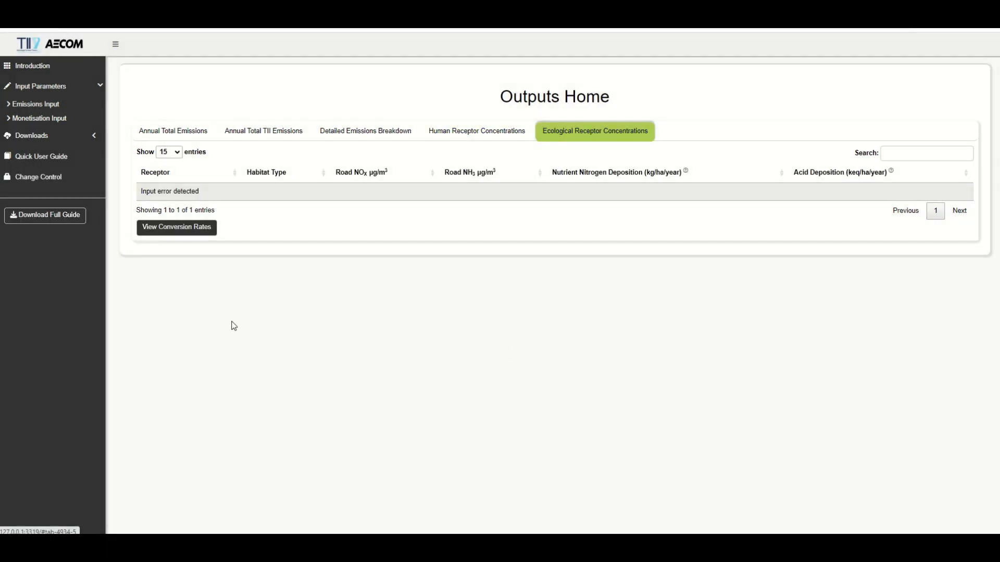
Return to the emissions input parameters and expand the advanced receptor file options.
{"action": "left_click", "coordinate": [41, 110]}
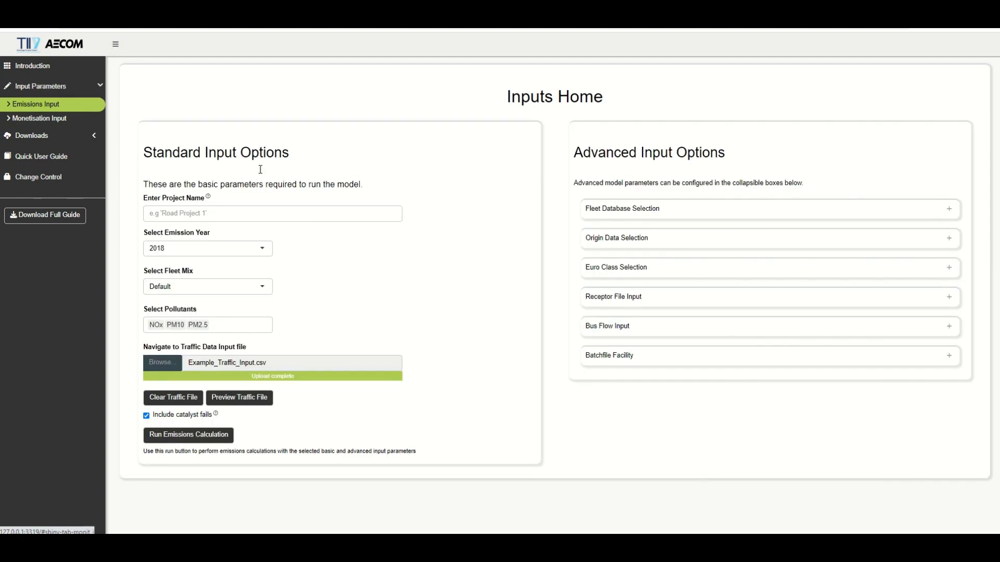
{"action": "left_click", "coordinate": [948, 295]}
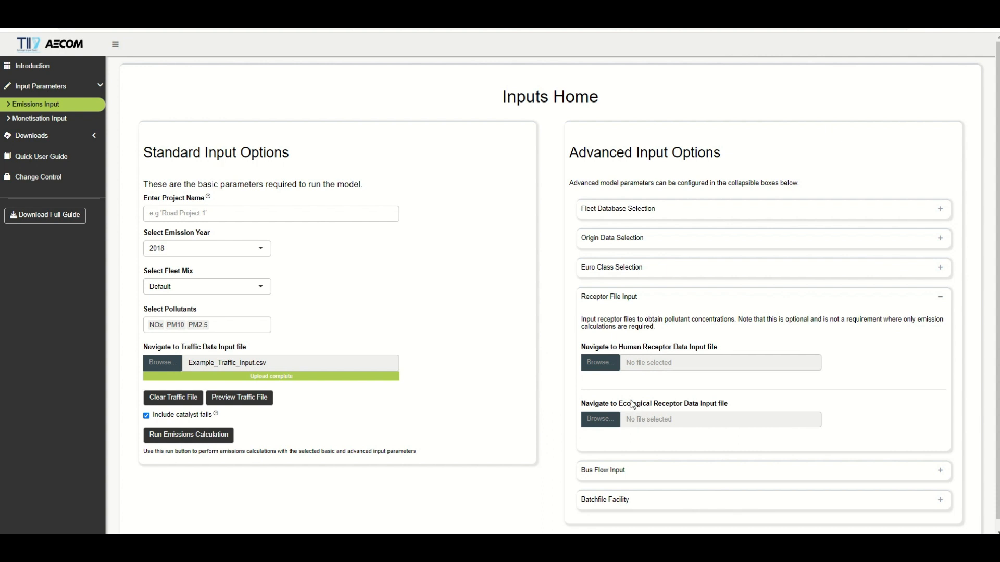
Look up the downloadable human and ecology receptor input templates, and return to the emissions input parameters.
{"action": "left_click", "coordinate": [78, 135]}
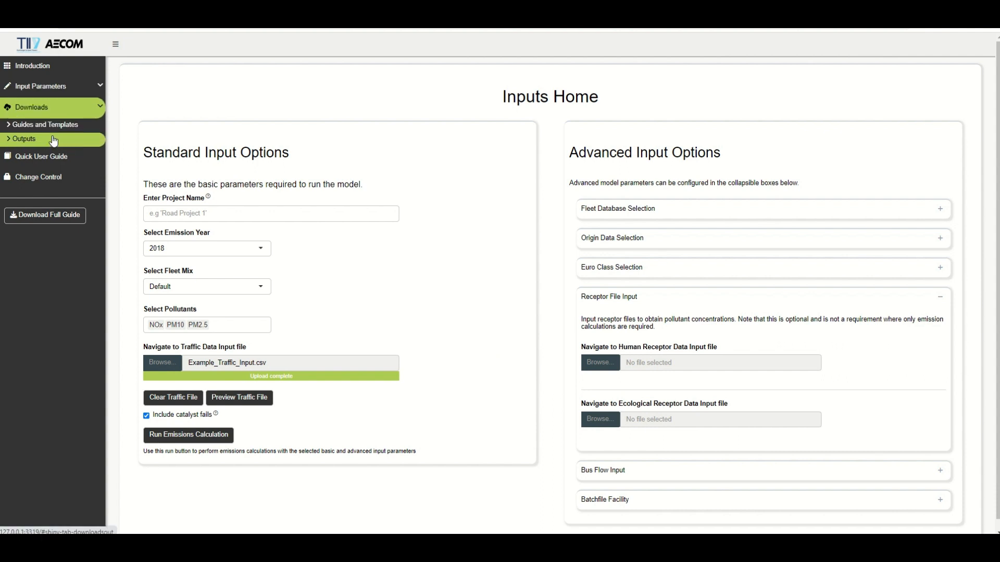
{"action": "left_click", "coordinate": [54, 133]}
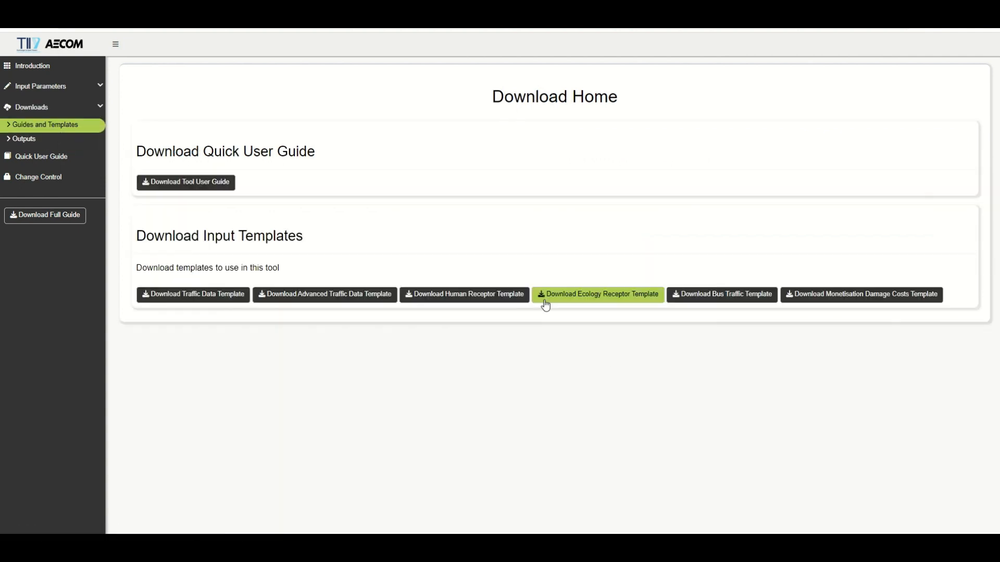
{"action": "left_click", "coordinate": [41, 86]}
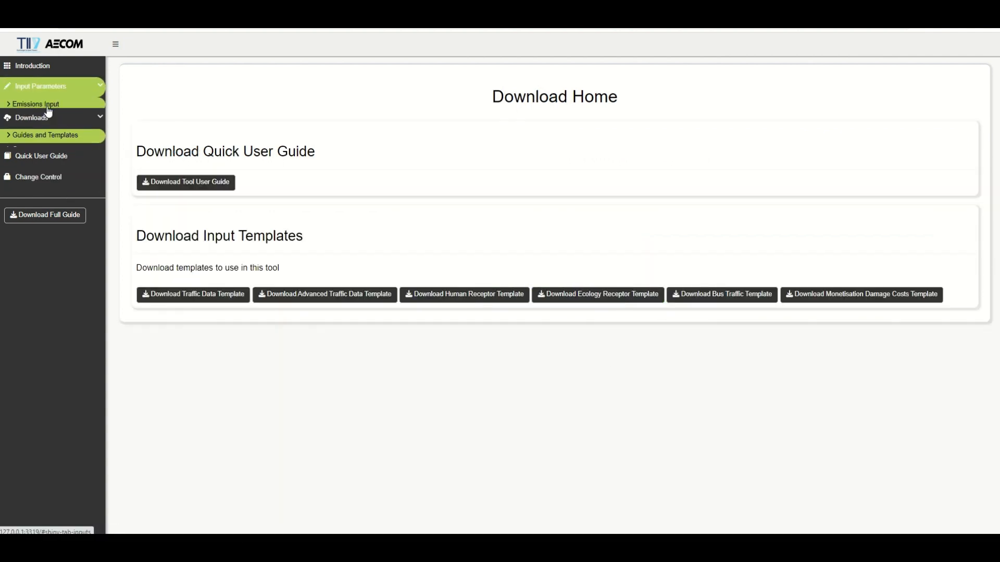
{"action": "left_click", "coordinate": [41, 104]}
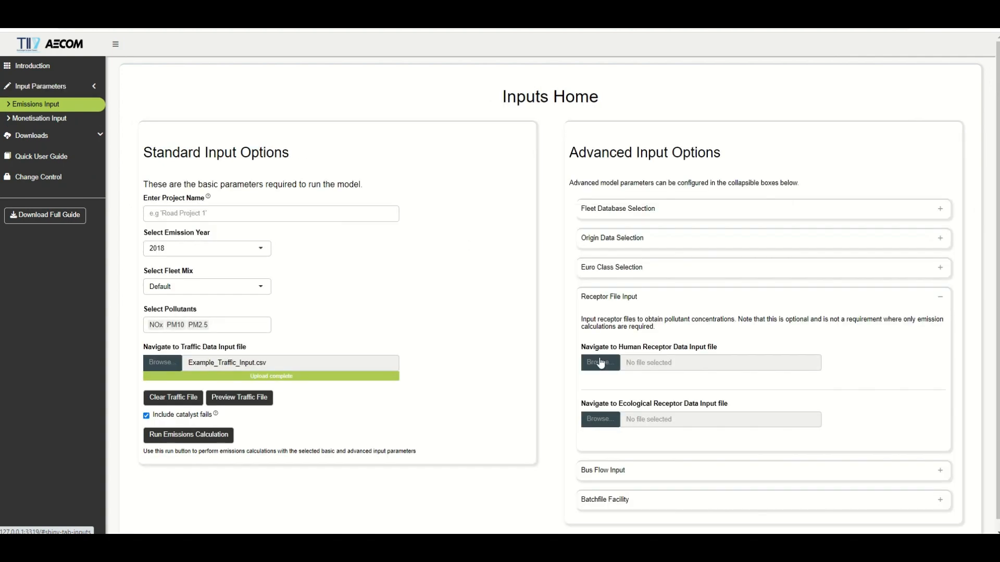
Load Example_HumanReceptors_Input.csv as the human receptor data input file and preview its contents.
{"action": "left_click", "coordinate": [602, 363]}
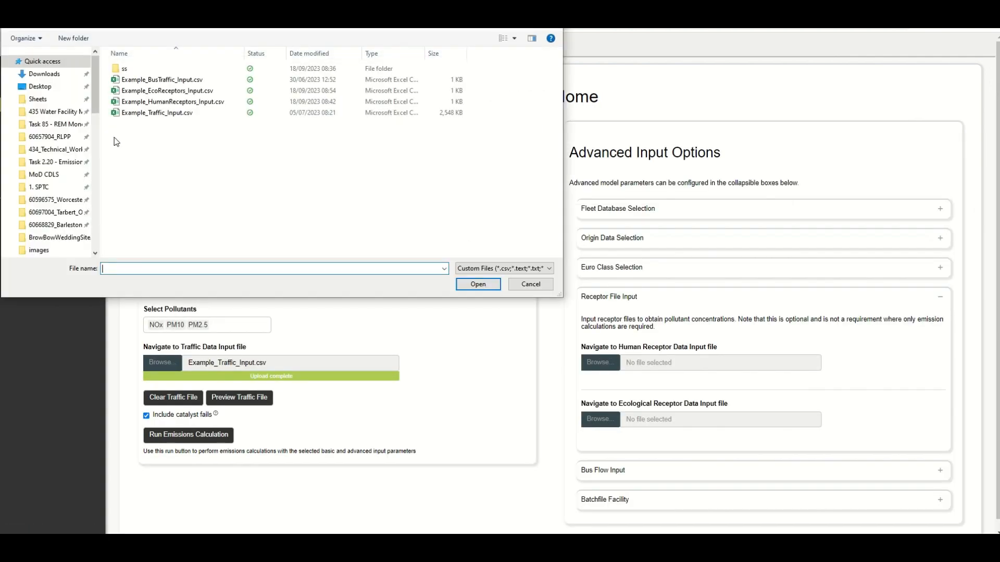
{"action": "double_click", "coordinate": [141, 102]}
{"action": "left_click", "coordinate": [724, 398]}
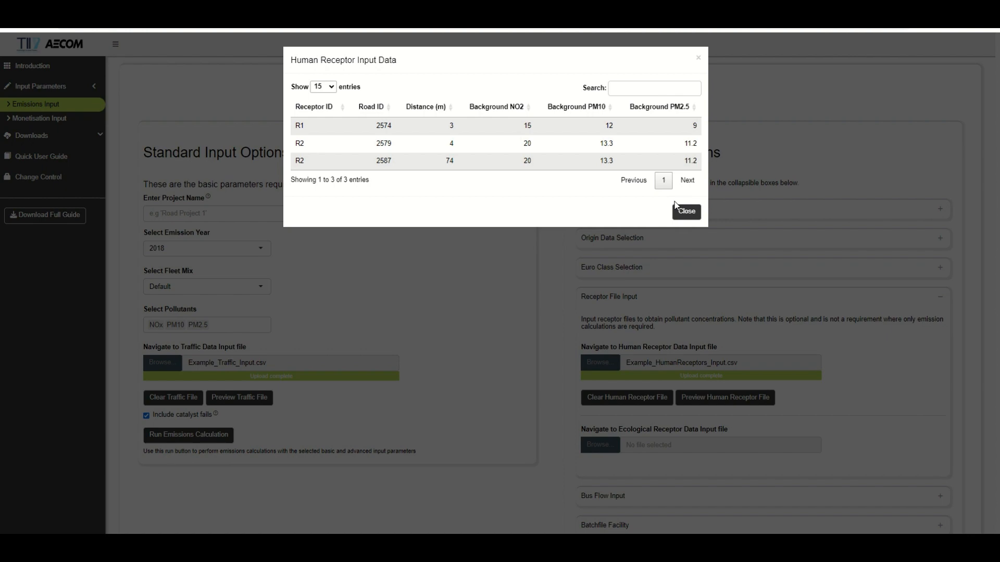
{"action": "left_click", "coordinate": [696, 218]}
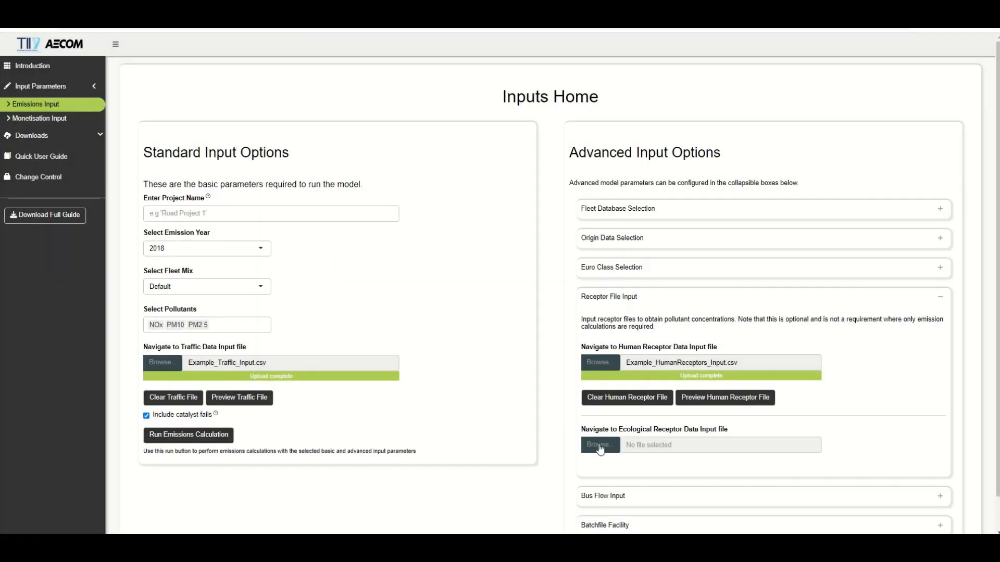
Load Example_EcoReceptors_Input.csv as the ecological receptor data input file and preview its contents.
{"action": "left_click", "coordinate": [603, 444]}
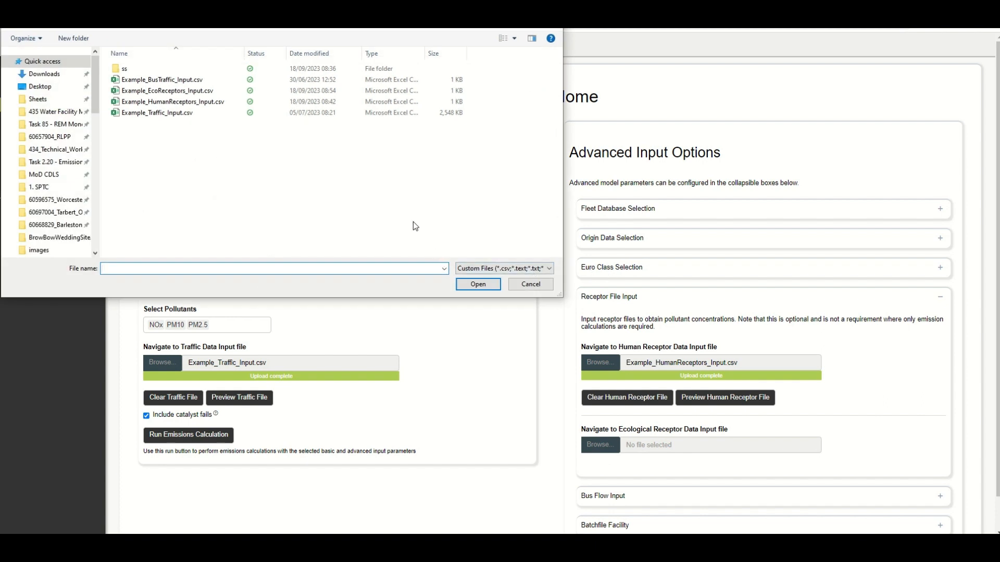
{"action": "double_click", "coordinate": [192, 92]}
{"action": "left_click", "coordinate": [765, 480]}
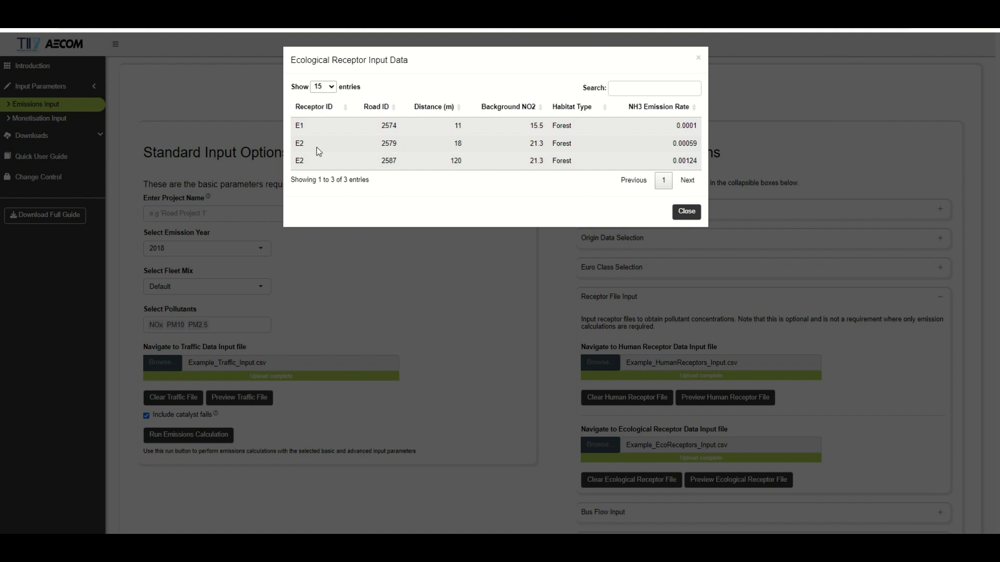
{"action": "left_click", "coordinate": [686, 211]}
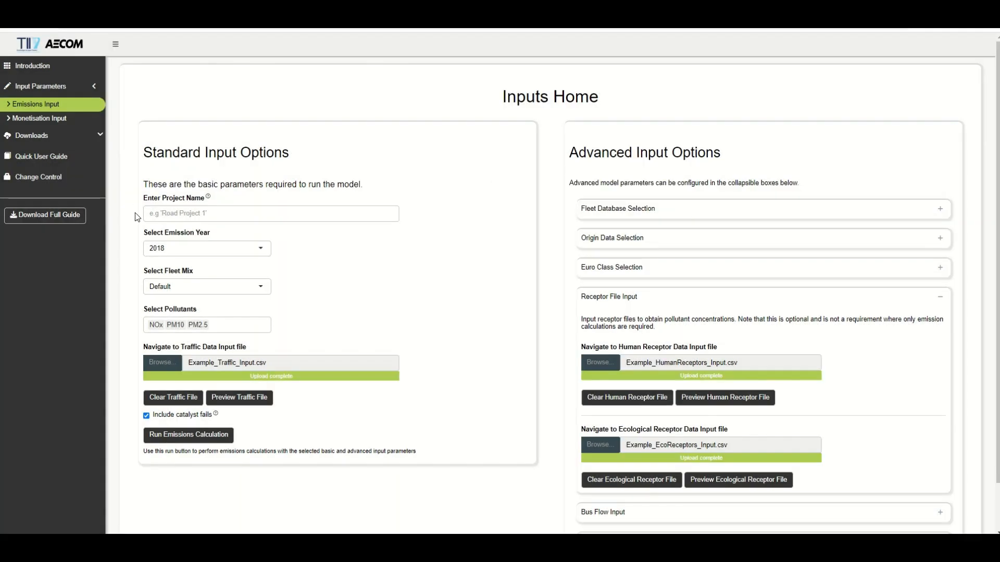
Run the emissions calculation with the receptor files and review the human and ecological receptor concentrations.
{"action": "left_click", "coordinate": [195, 441]}
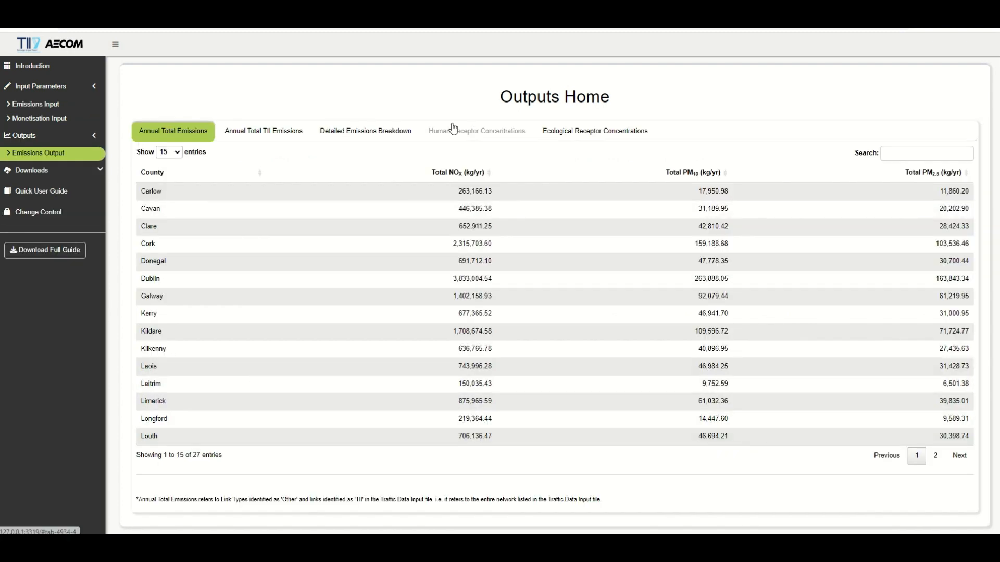
{"action": "left_click", "coordinate": [452, 129]}
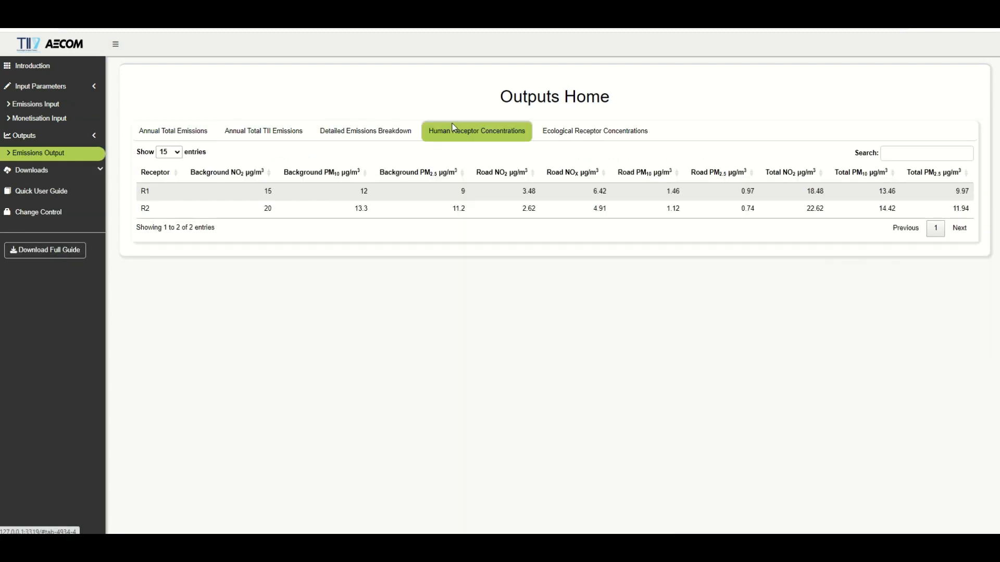
{"action": "left_click", "coordinate": [594, 132]}
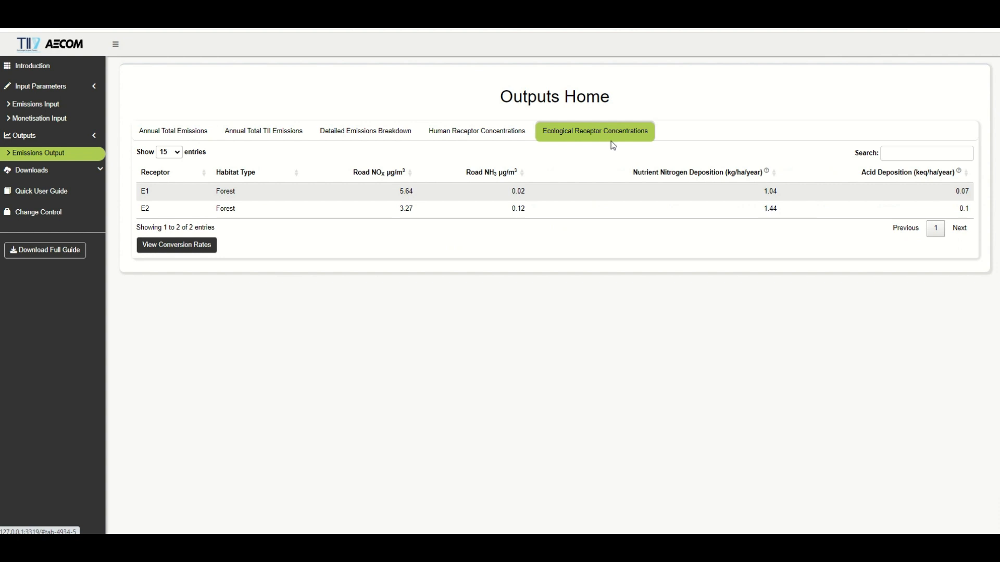
{"action": "mouse_move", "coordinate": [767, 175]}
{"action": "mouse_move", "coordinate": [959, 174]}
Download the human receptor data from the available output downloads.
{"action": "left_click", "coordinate": [46, 176]}
{"action": "left_click", "coordinate": [48, 161]}
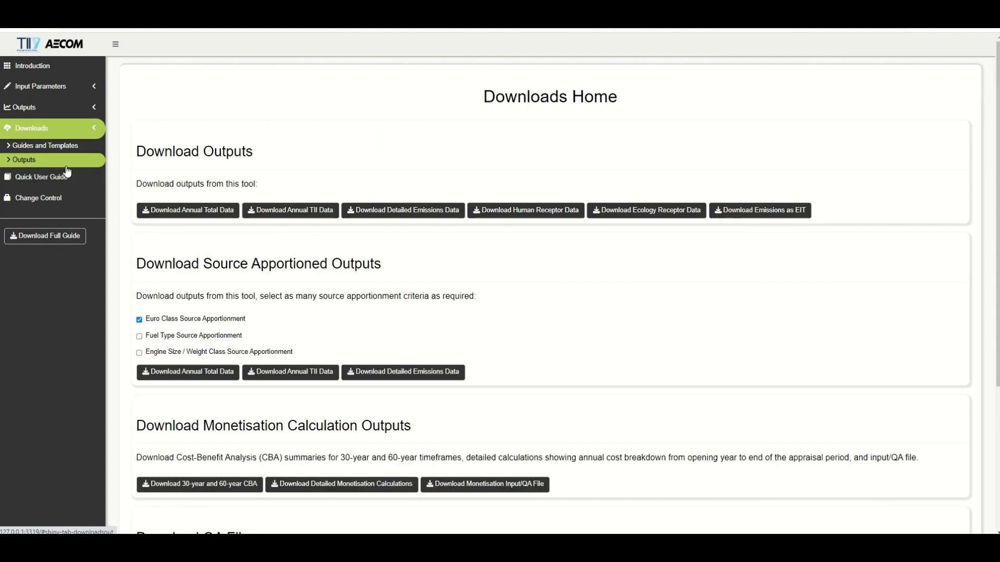
{"action": "left_click", "coordinate": [520, 210]}
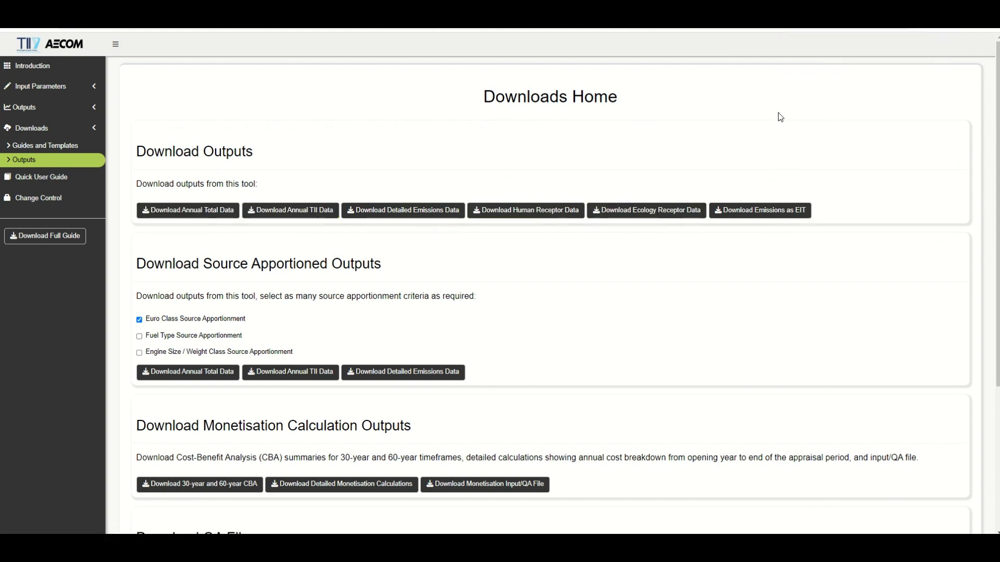